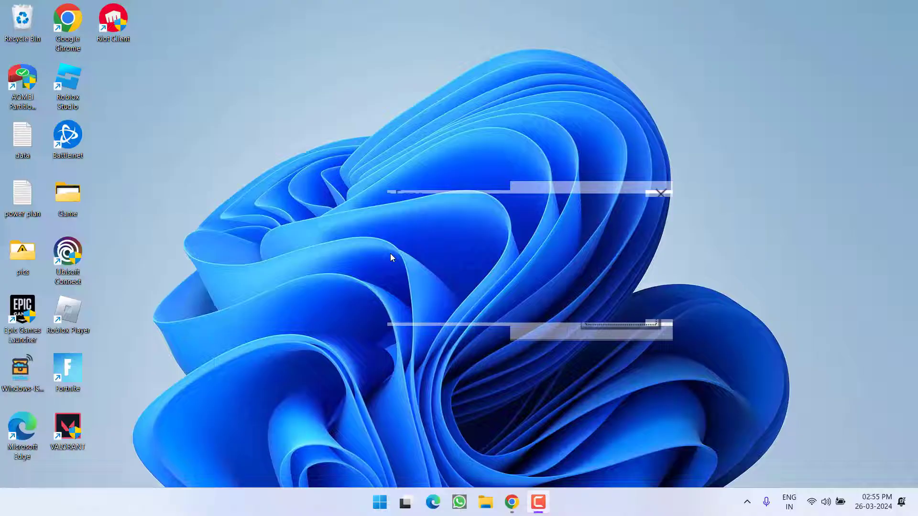
Step: Browse to C:\Program Files\AMD\CNext\CNext and select the AMDRSServ application
{"action": "key", "text": "super+e"}
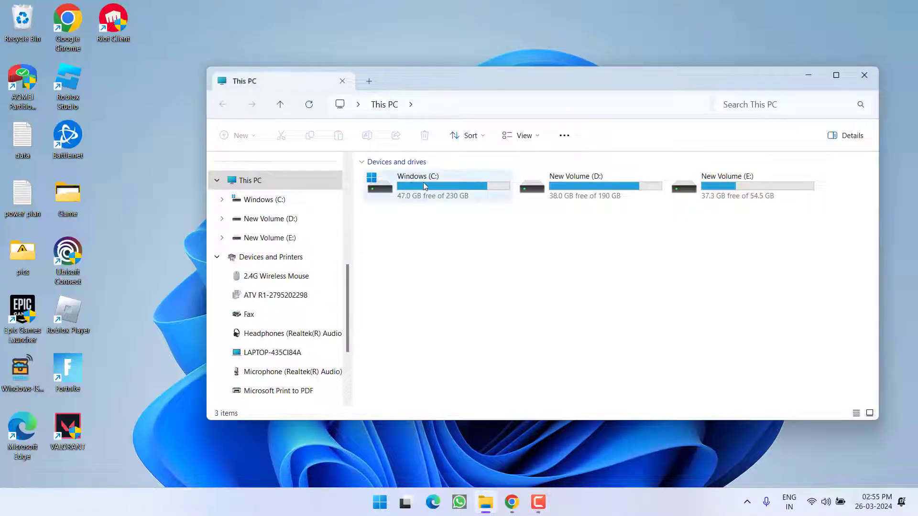
{"action": "double_click", "coordinate": [427, 185]}
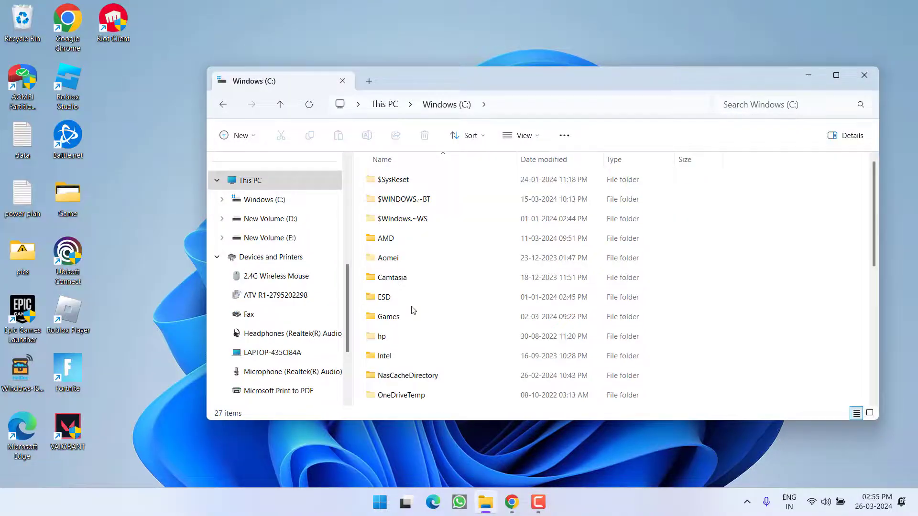
{"action": "type", "text": "p"}
{"action": "double_click", "coordinate": [414, 198]}
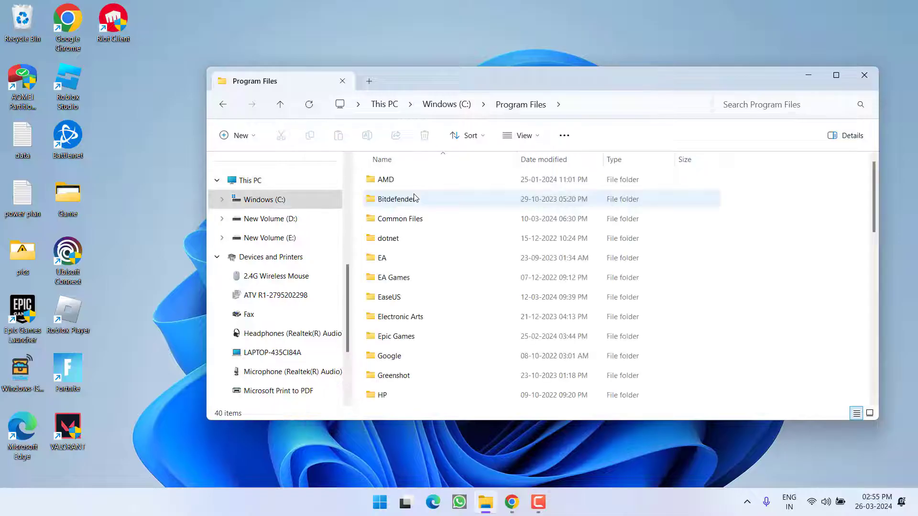
{"action": "key", "text": "a"}
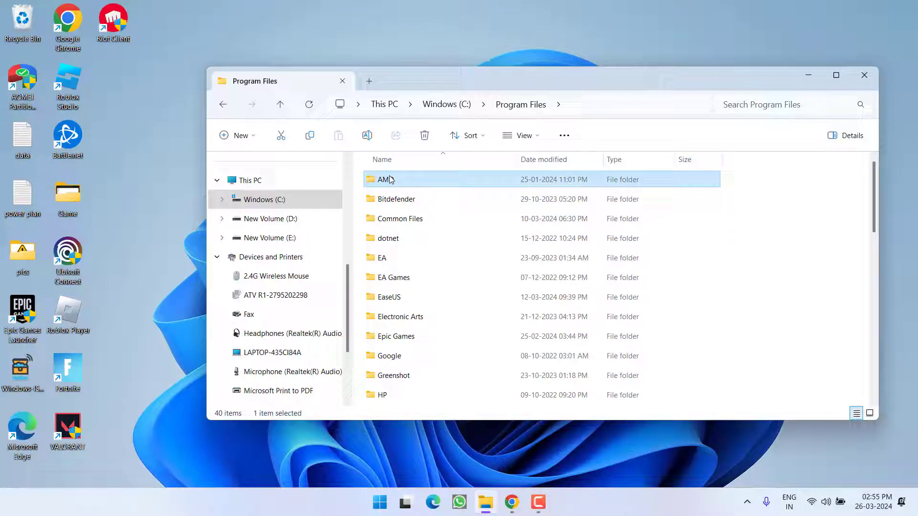
{"action": "double_click", "coordinate": [389, 179]}
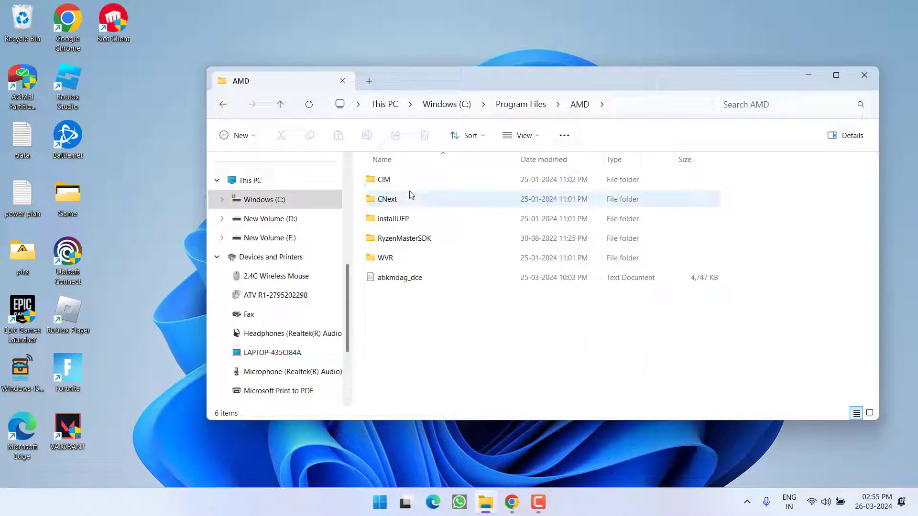
{"action": "double_click", "coordinate": [390, 200]}
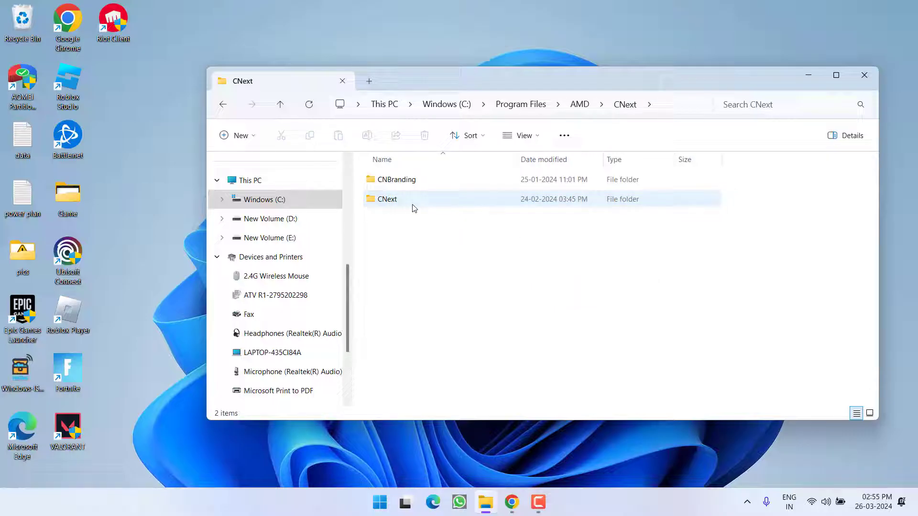
{"action": "double_click", "coordinate": [388, 204]}
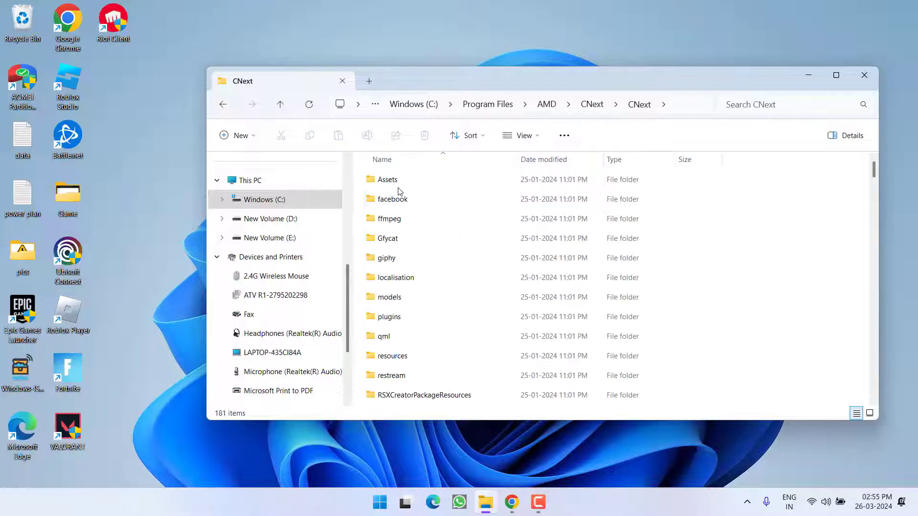
{"action": "left_click", "coordinate": [381, 265]}
{"action": "key", "text": "a"}
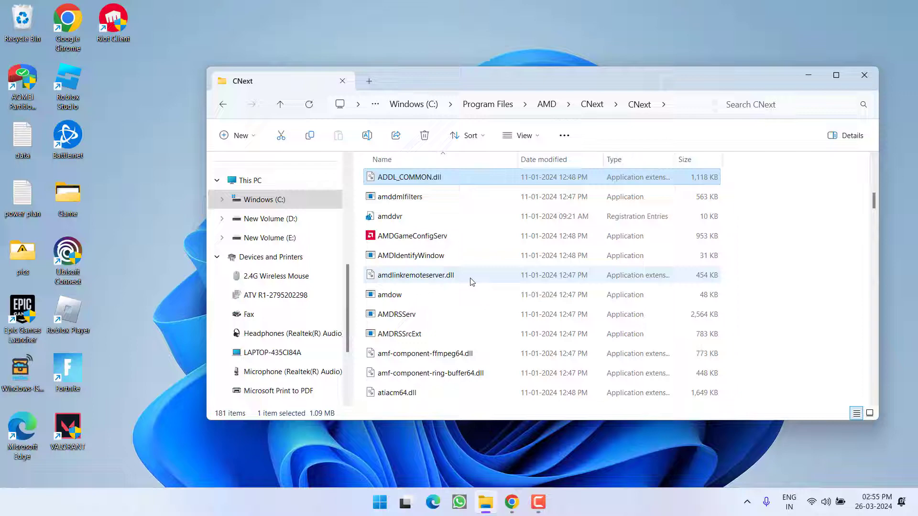
{"action": "left_click", "coordinate": [476, 315]}
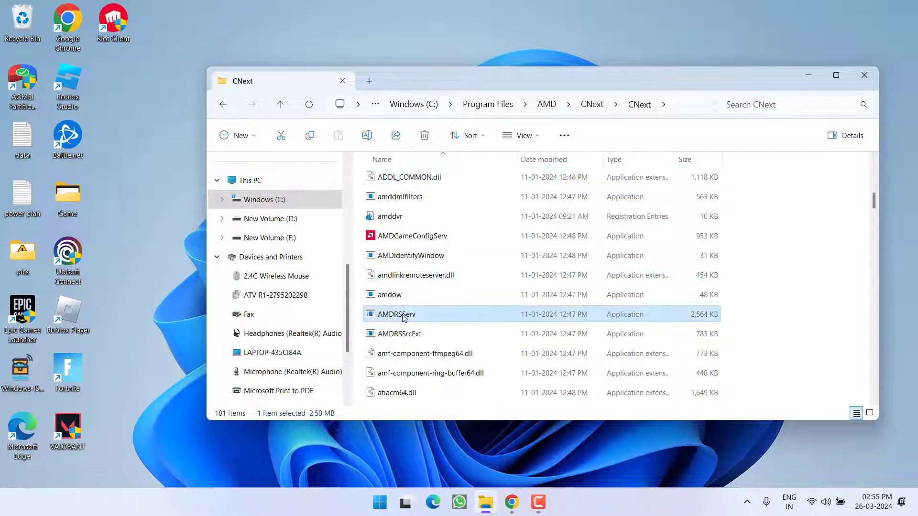
Step: Try deleting AMDRSServ, cancel the File In Use warning, and close Explorer
{"action": "right_click", "coordinate": [401, 318]}
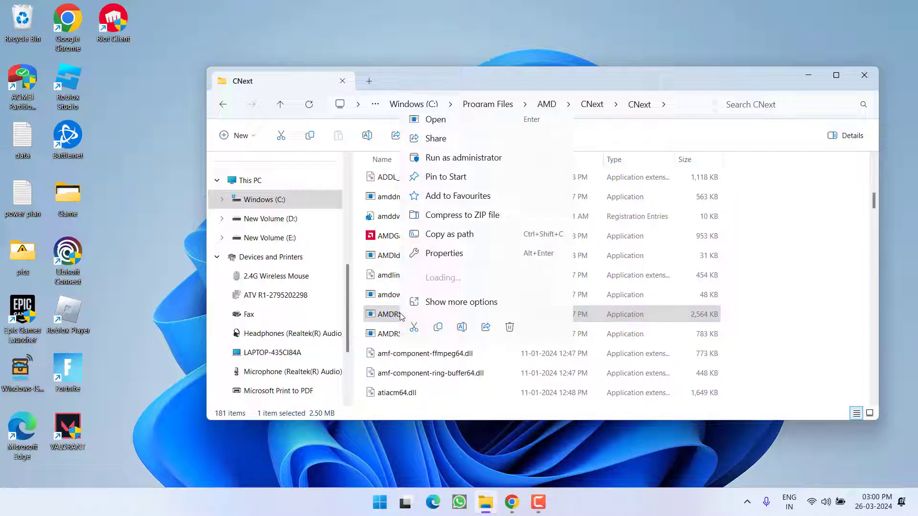
{"action": "left_click", "coordinate": [511, 329]}
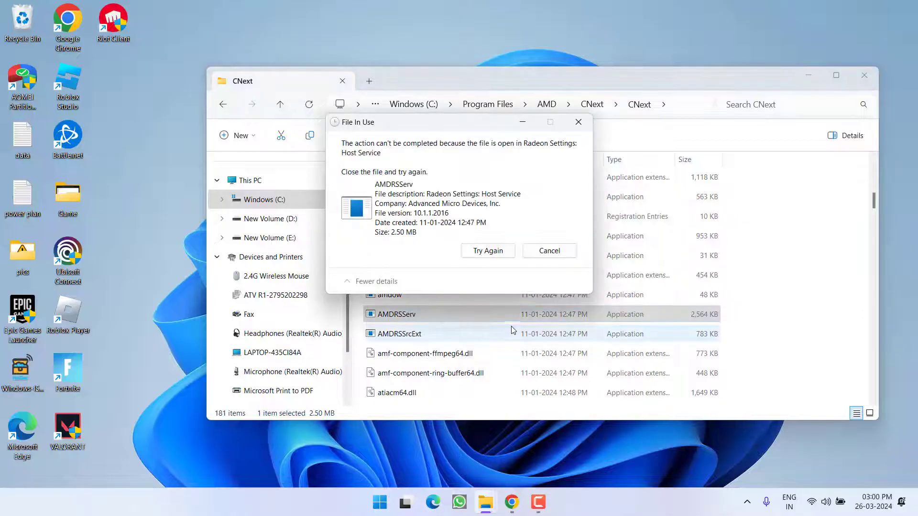
{"action": "left_click", "coordinate": [549, 250]}
{"action": "left_click", "coordinate": [864, 75]}
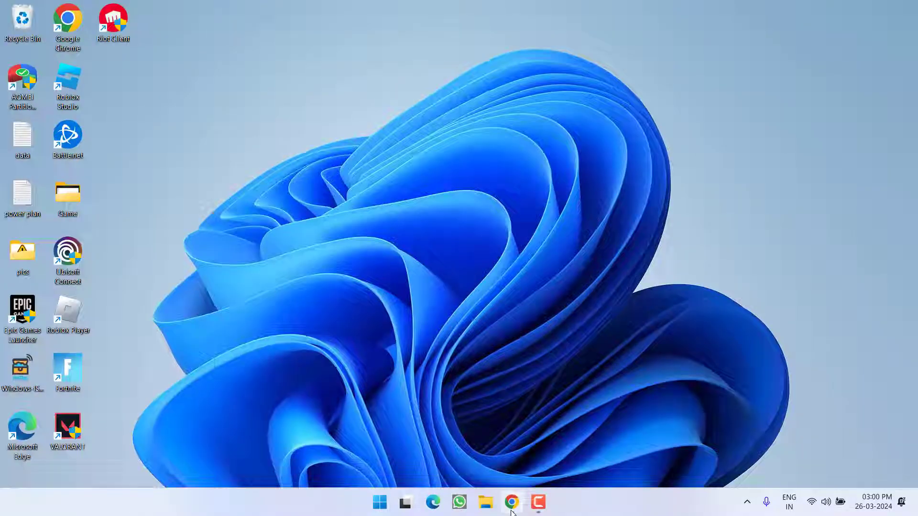
Step: In Chrome, download amdocl.bat from the OpenCL-AMD-GPU v1.2.1 release assets
{"action": "left_click", "coordinate": [511, 502]}
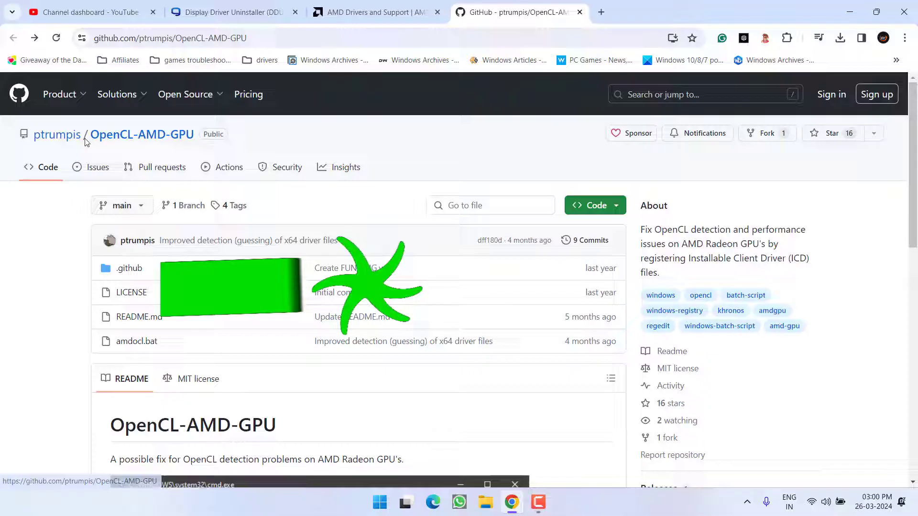
{"action": "scroll", "coordinate": [689, 230], "scroll_direction": "down", "scroll_amount": 1}
{"action": "scroll", "coordinate": [687, 209], "scroll_direction": "down", "scroll_amount": 3}
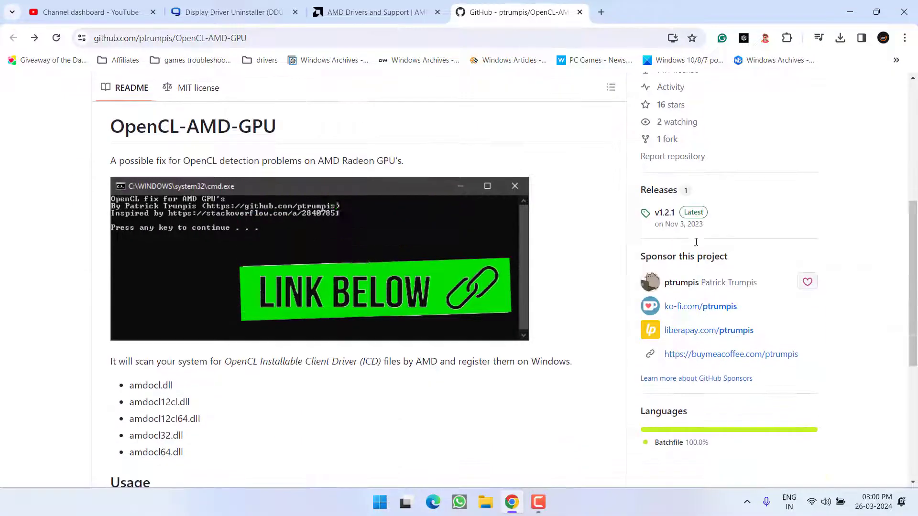
{"action": "left_click", "coordinate": [689, 214]}
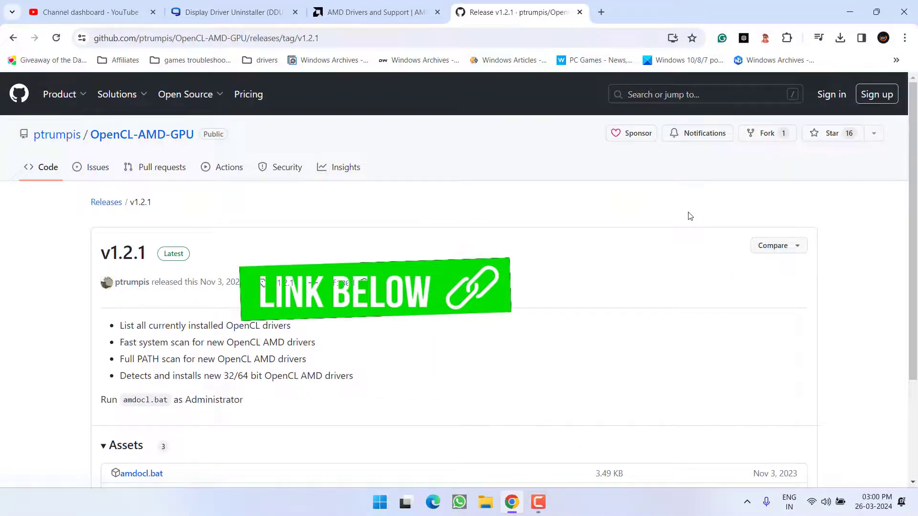
{"action": "scroll", "coordinate": [63, 307], "scroll_direction": "down", "scroll_amount": 2}
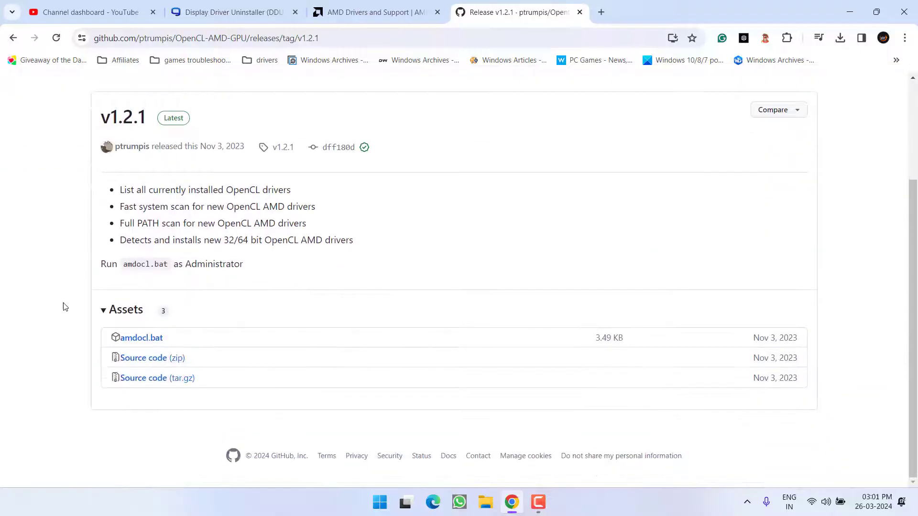
{"action": "left_click", "coordinate": [141, 338]}
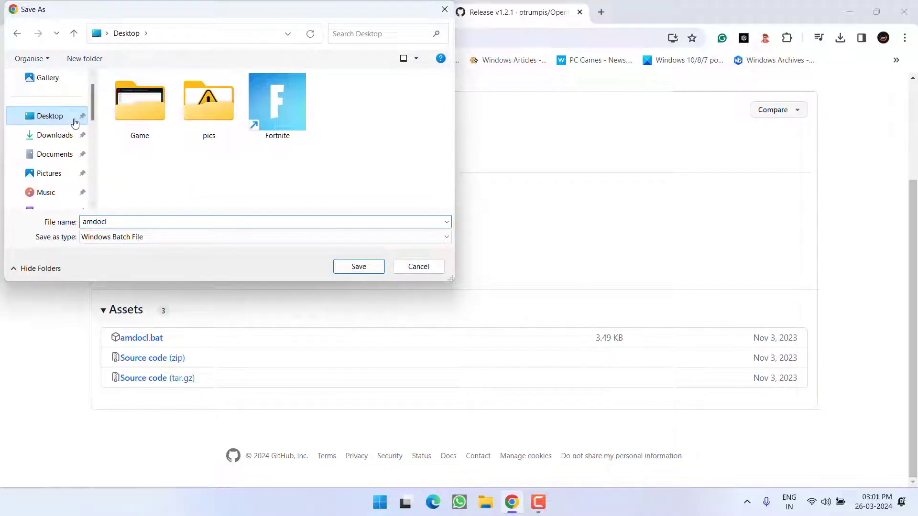
Step: Save amdocl.bat to the Desktop, confirm the download finished, and minimize Chrome
{"action": "left_click", "coordinate": [342, 267]}
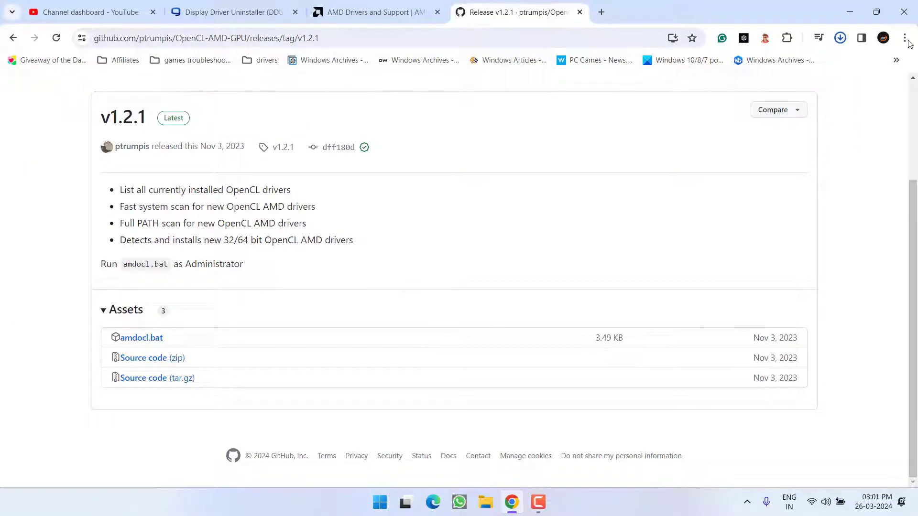
{"action": "left_click", "coordinate": [839, 37]}
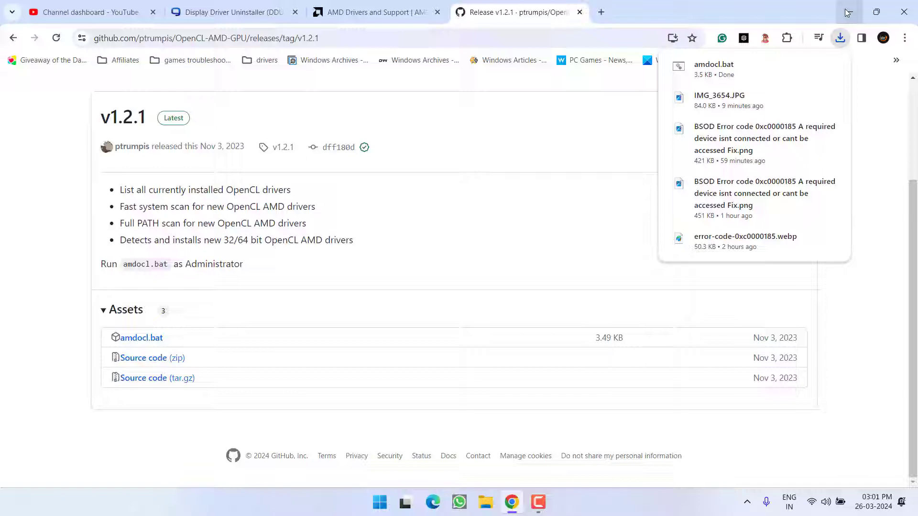
{"action": "left_click", "coordinate": [847, 12]}
Step: Run amdocl.bat as administrator, allowing the unrecognised script through Run anyway
{"action": "right_click", "coordinate": [124, 132]}
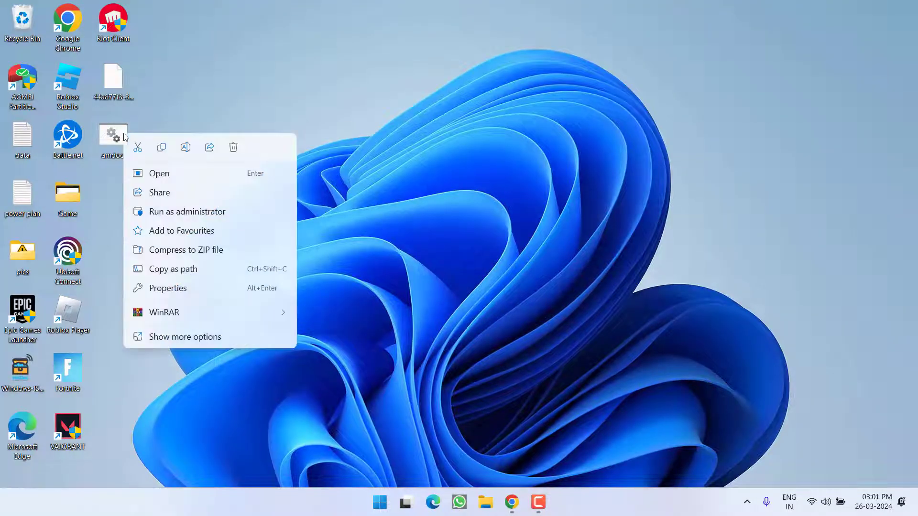
{"action": "left_click", "coordinate": [206, 212]}
{"action": "left_click", "coordinate": [333, 164]}
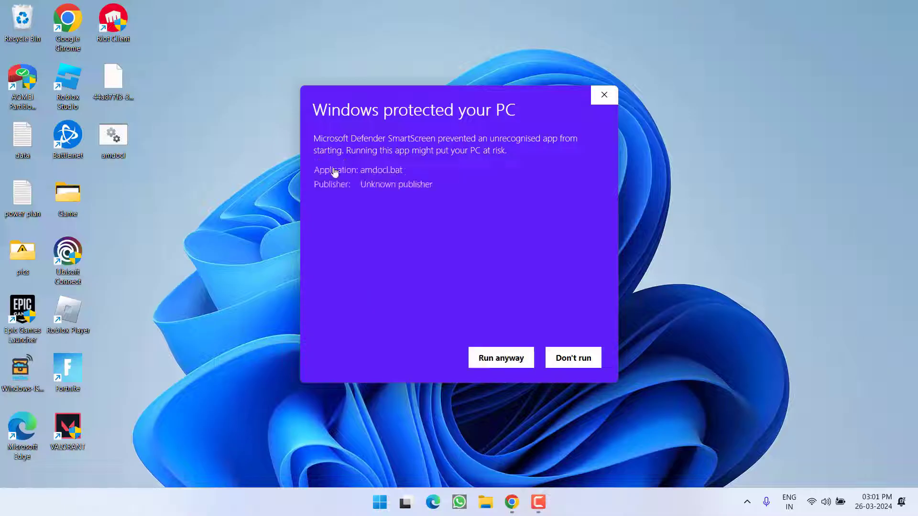
{"action": "left_click", "coordinate": [499, 362]}
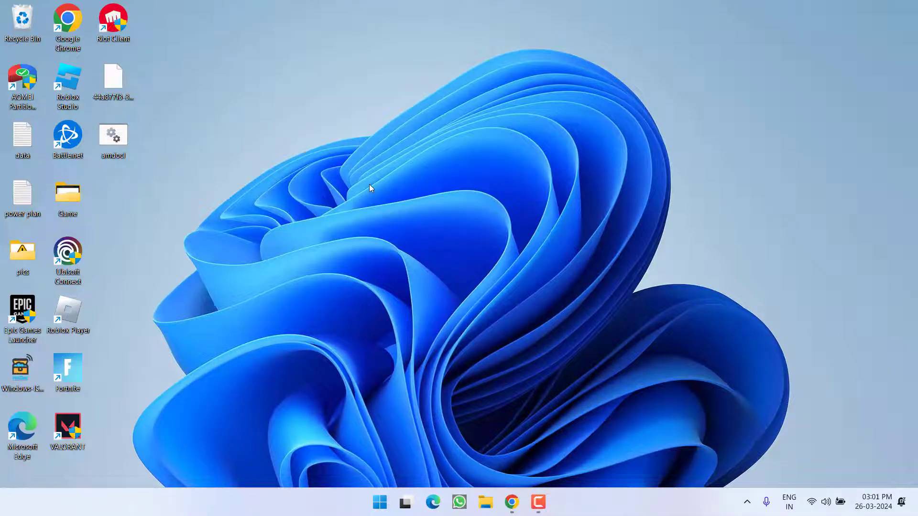
Step: Approve the admin prompt and confirm both the fast and full OpenCL driver scans
{"action": "left_click", "coordinate": [399, 348]}
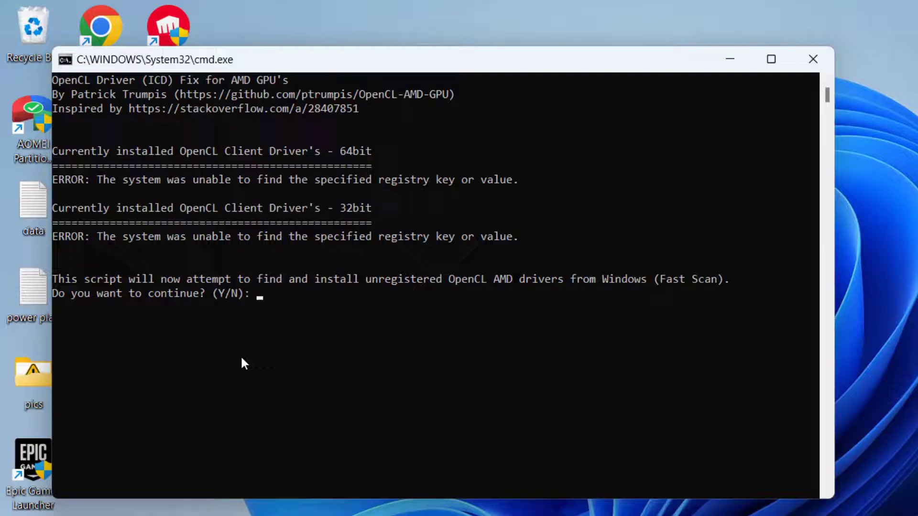
{"action": "type", "text": "y"}
{"action": "key", "text": "Return"}
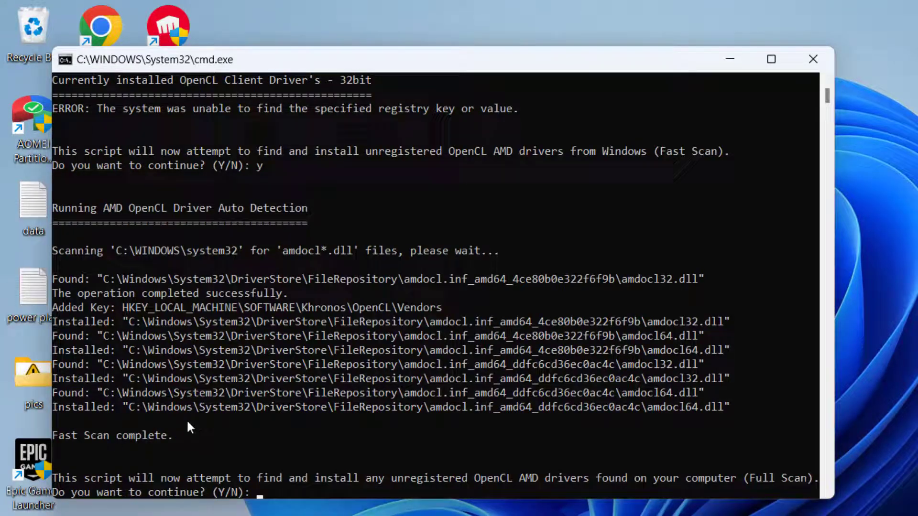
{"action": "type", "text": "y"}
{"action": "key", "text": "Return"}
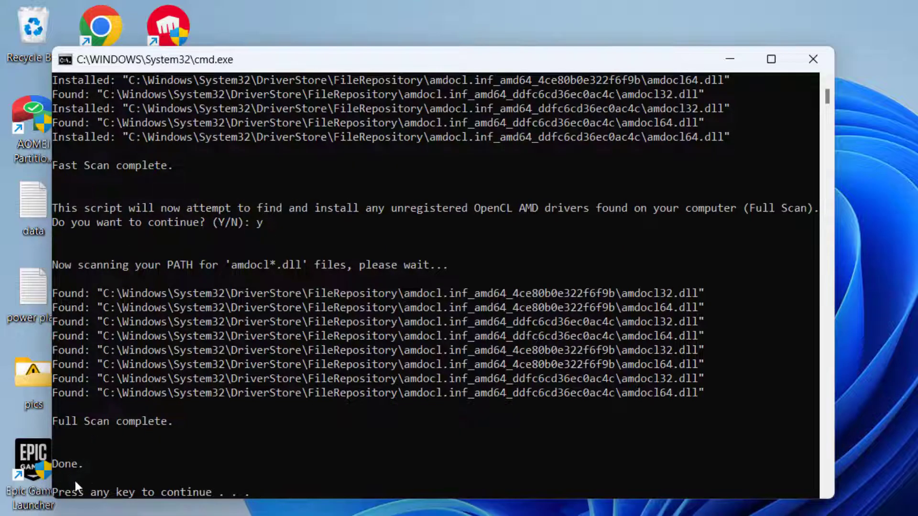
{"action": "left_click", "coordinate": [332, 490]}
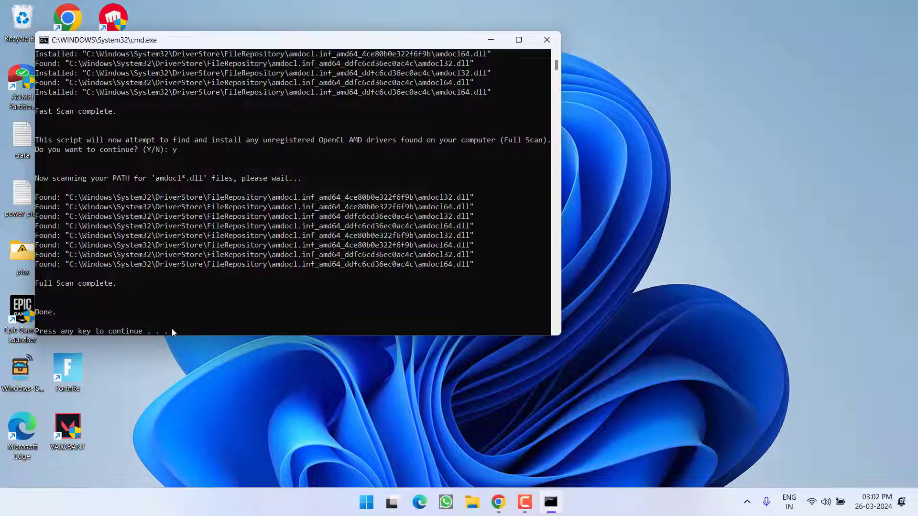
Step: Close the finished amdocl script console with Enter
{"action": "key", "text": "Return"}
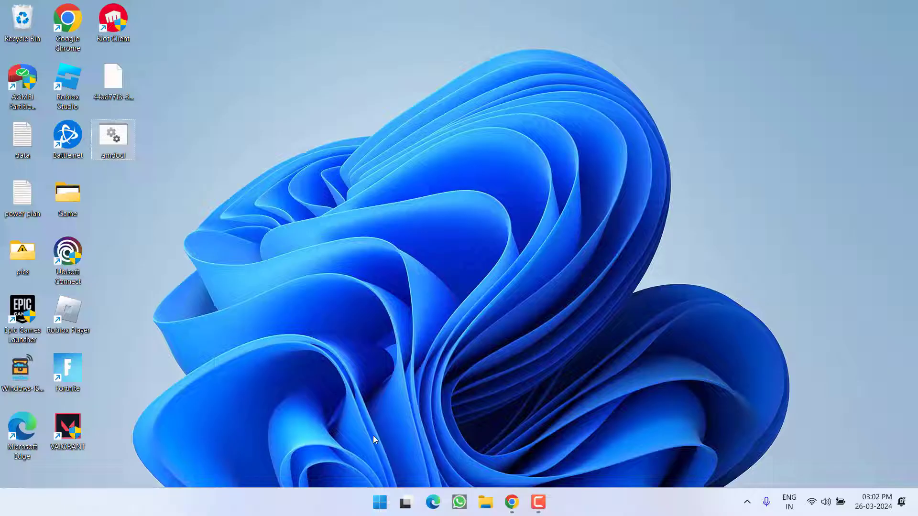
Step: Download DDU 18.0.7.4 from Guru3D's EU mirror to the Desktop, then minimize Chrome
{"action": "left_click", "coordinate": [507, 504]}
{"action": "left_click", "coordinate": [219, 6]}
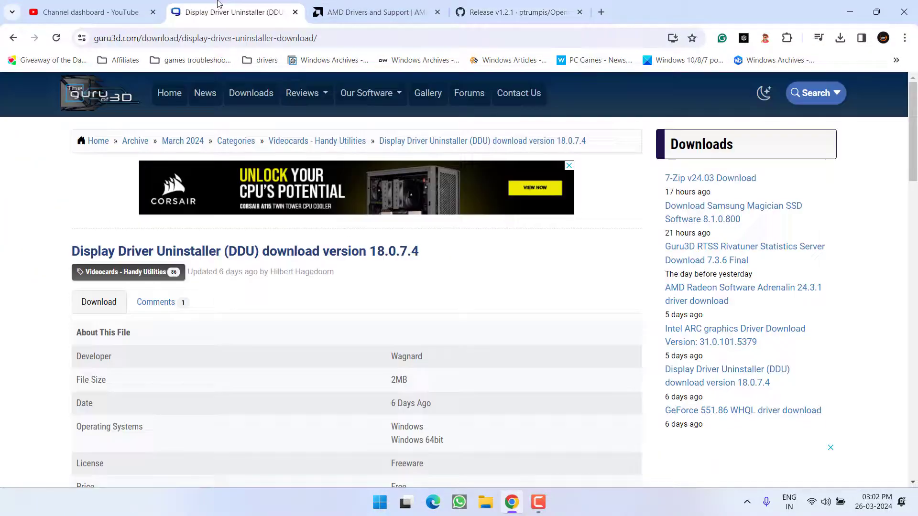
{"action": "scroll", "coordinate": [349, 244], "scroll_direction": "down", "scroll_amount": 3}
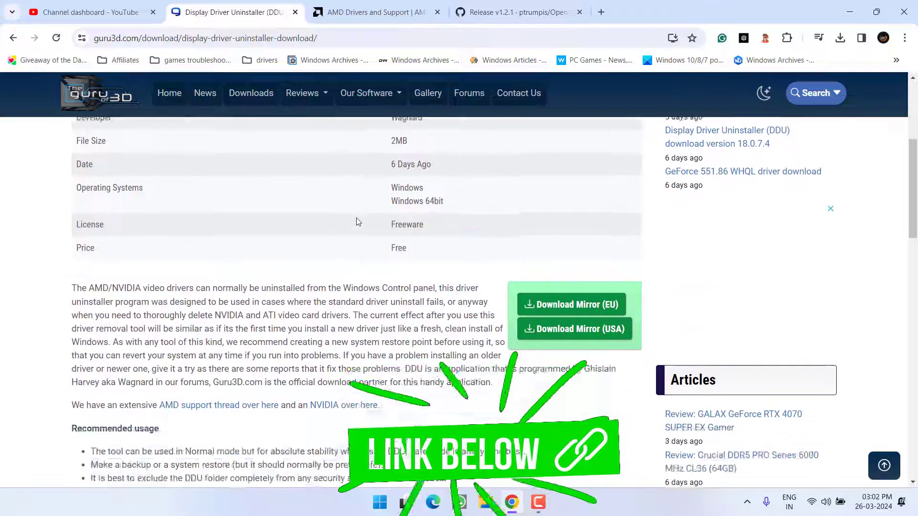
{"action": "scroll", "coordinate": [357, 222], "scroll_direction": "up", "scroll_amount": 1}
{"action": "scroll", "coordinate": [430, 229], "scroll_direction": "down", "scroll_amount": 2}
{"action": "left_click", "coordinate": [573, 245]}
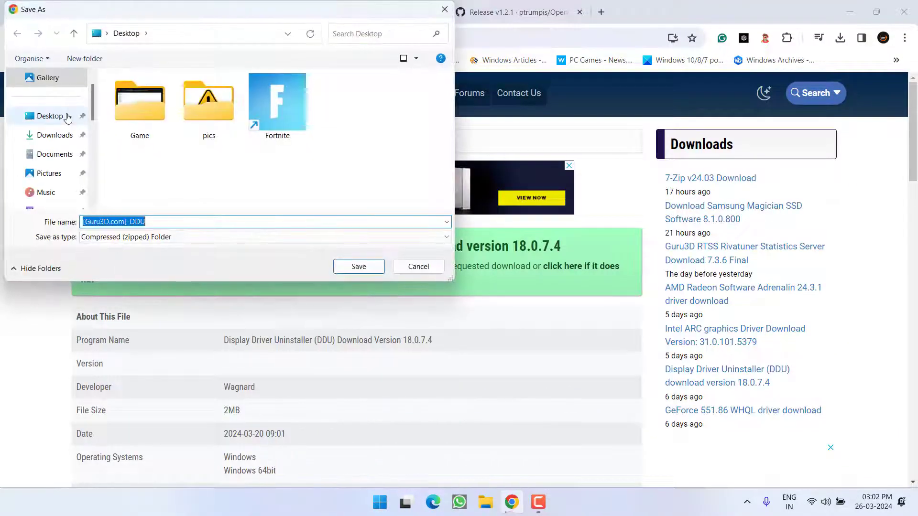
{"action": "left_click", "coordinate": [67, 118]}
{"action": "left_click", "coordinate": [379, 271]}
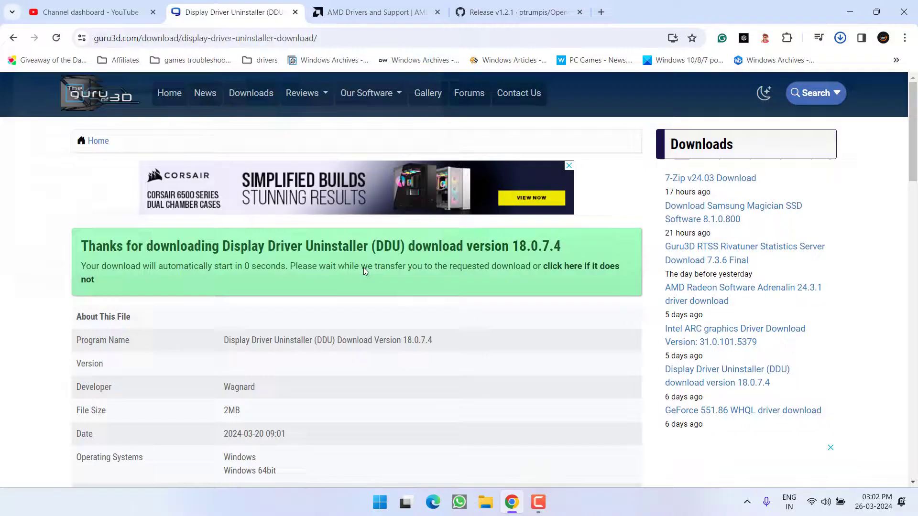
{"action": "left_click", "coordinate": [849, 12]}
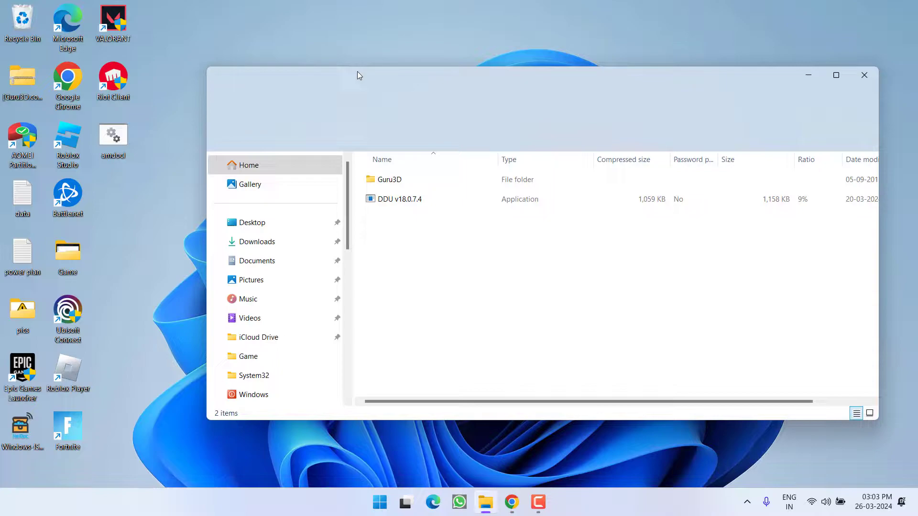
Step: Copy the DDU archive items to the desktop and extract the self-extracting archive there
{"action": "mouse_move", "coordinate": [379, 242]}
{"action": "left_mouse_down"}
{"action": "mouse_move", "coordinate": [387, 172]}
{"action": "mouse_move", "coordinate": [190, 256]}
{"action": "left_mouse_up"}
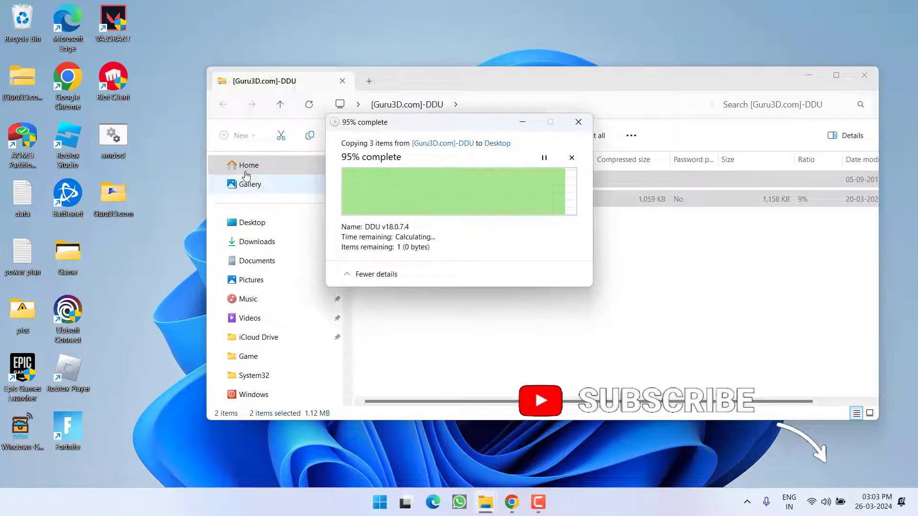
{"action": "key", "text": "alt+F4"}
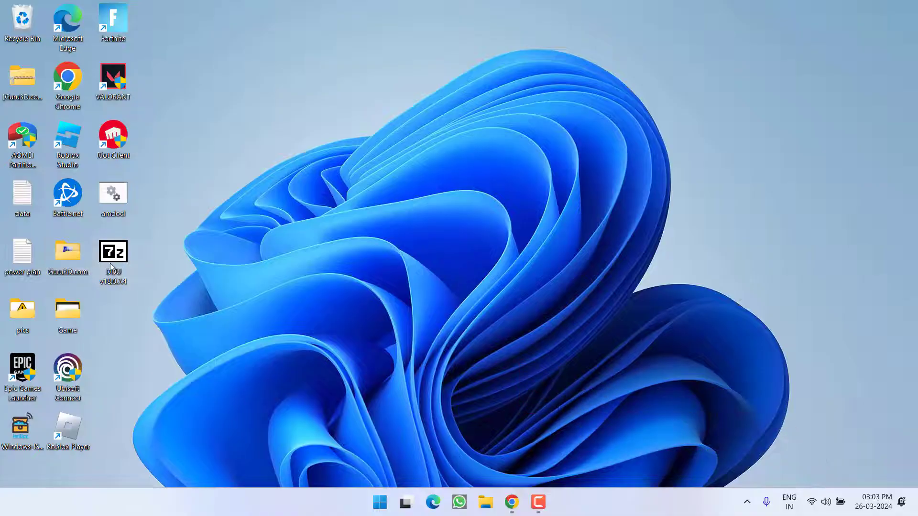
{"action": "double_click", "coordinate": [109, 263]}
{"action": "left_click", "coordinate": [480, 274]}
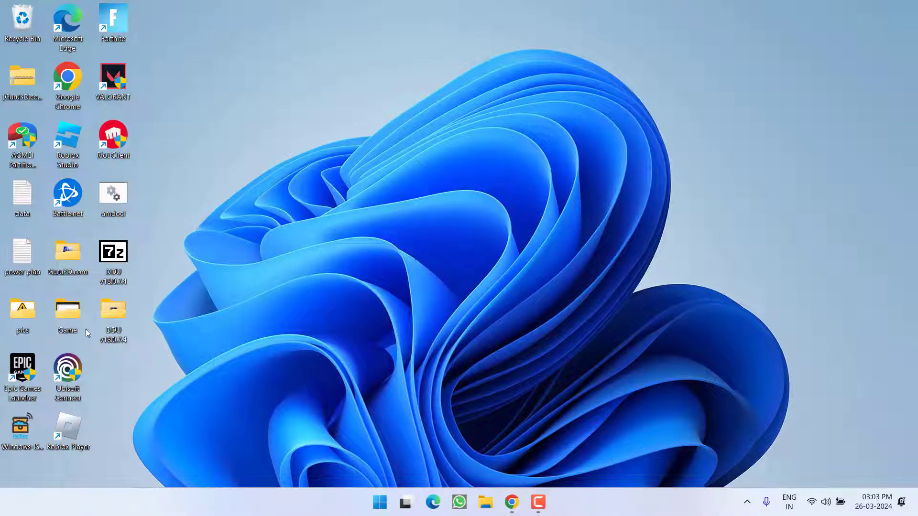
Step: Launch Display Driver Uninstaller from the DDU v18.0.7.4 folder as administrator
{"action": "double_click", "coordinate": [117, 313]}
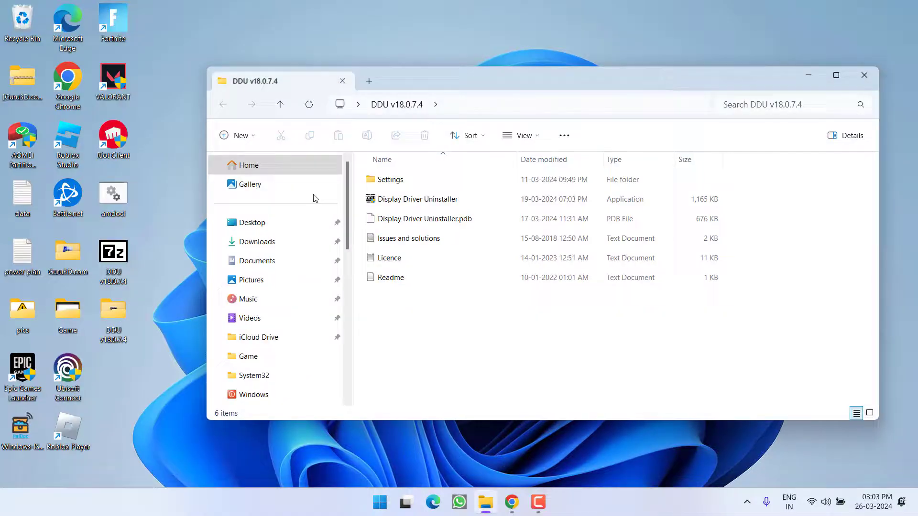
{"action": "left_click", "coordinate": [435, 203]}
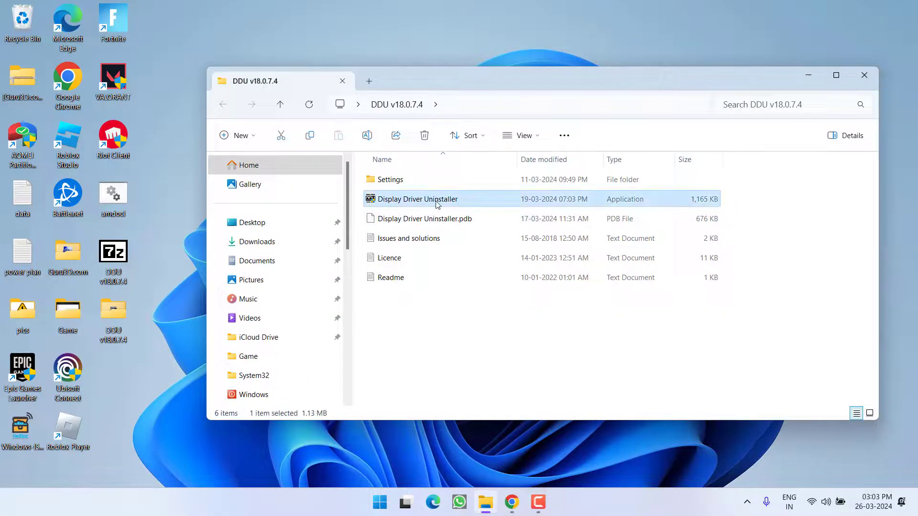
{"action": "right_click", "coordinate": [413, 204]}
{"action": "left_click", "coordinate": [497, 279]}
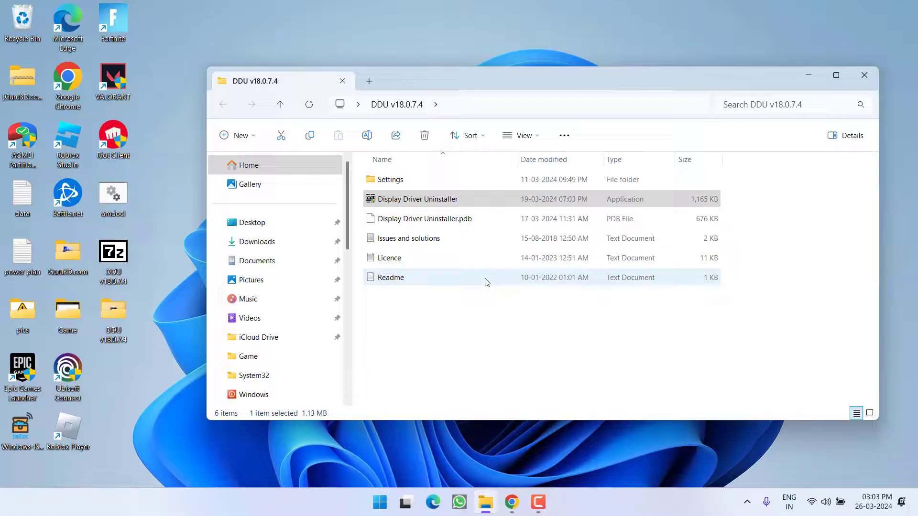
Step: Approve DDU's admin prompt and dismiss its first-launch notice, Options window and safe mode warning
{"action": "left_click", "coordinate": [476, 380]}
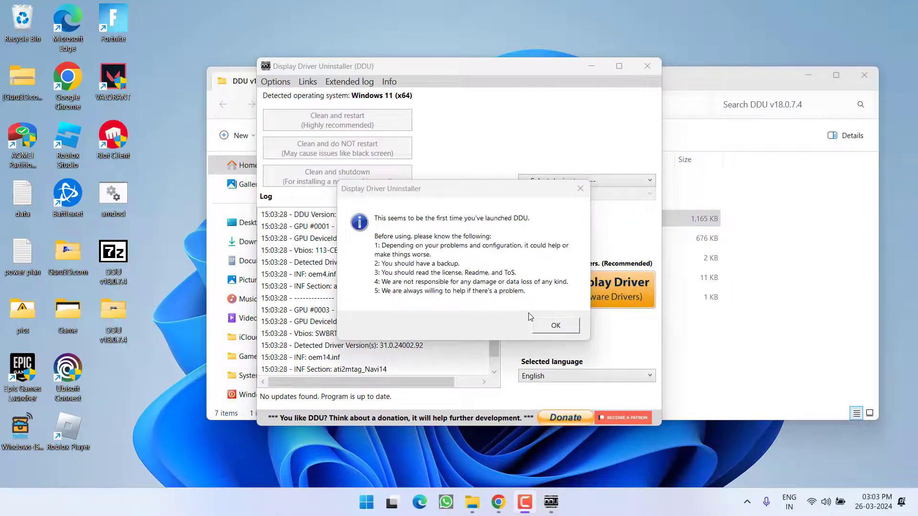
{"action": "left_click", "coordinate": [546, 326]}
{"action": "left_click", "coordinate": [595, 459]}
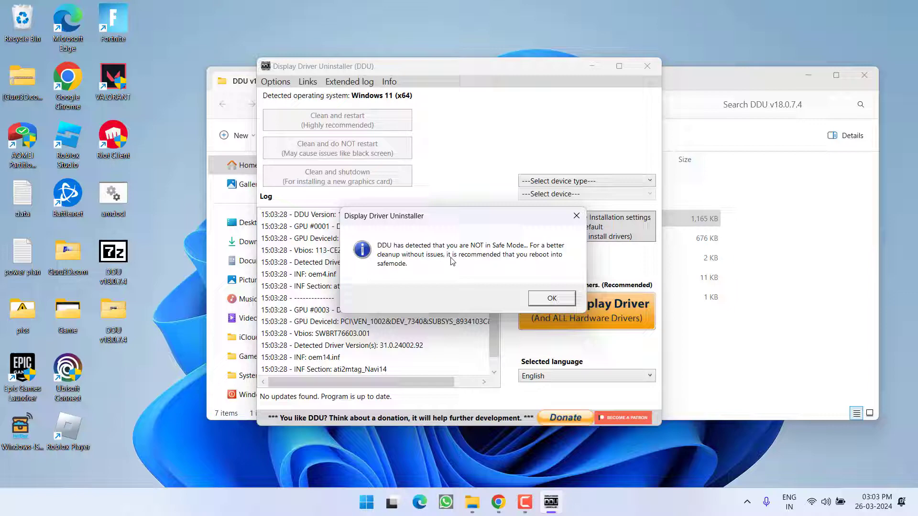
{"action": "left_click", "coordinate": [570, 302]}
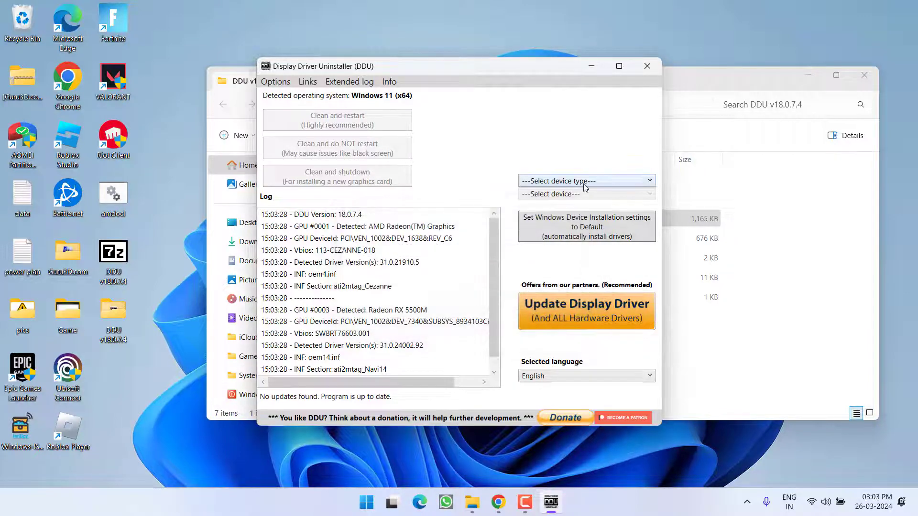
Step: Set the device type to GPU and close Display Driver Uninstaller
{"action": "left_click", "coordinate": [584, 185]}
{"action": "left_click", "coordinate": [536, 217]}
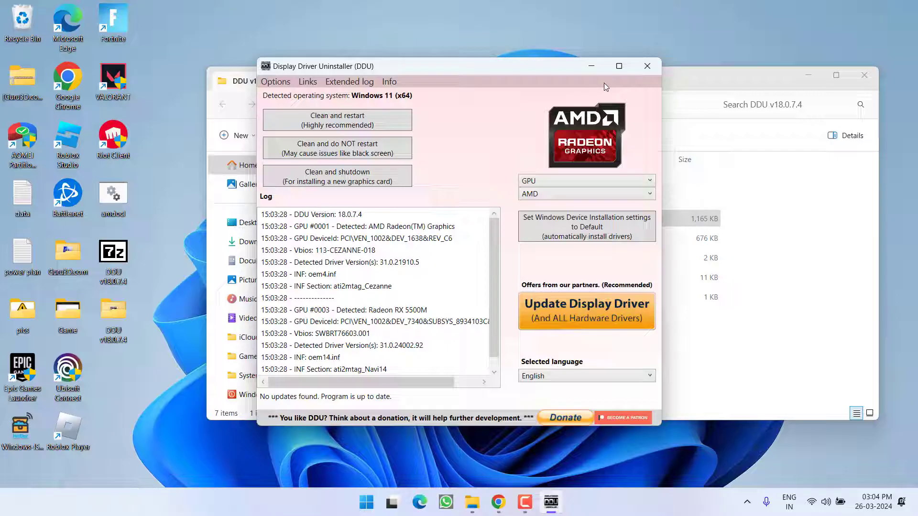
{"action": "left_click", "coordinate": [647, 67]}
Step: Close the DDU folder and open the AMD Radeon RX 5500M page on AMD's support site
{"action": "left_click", "coordinate": [864, 75]}
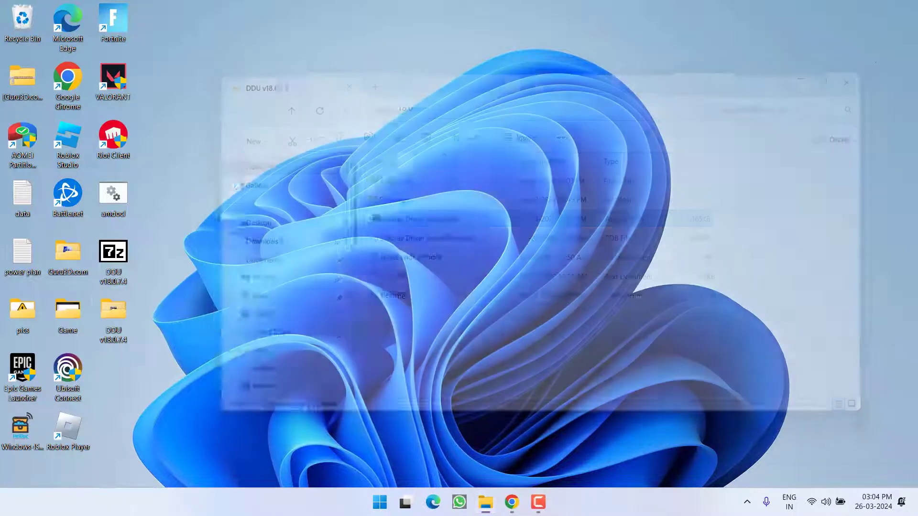
{"action": "left_click", "coordinate": [510, 502]}
{"action": "left_click", "coordinate": [373, 11]}
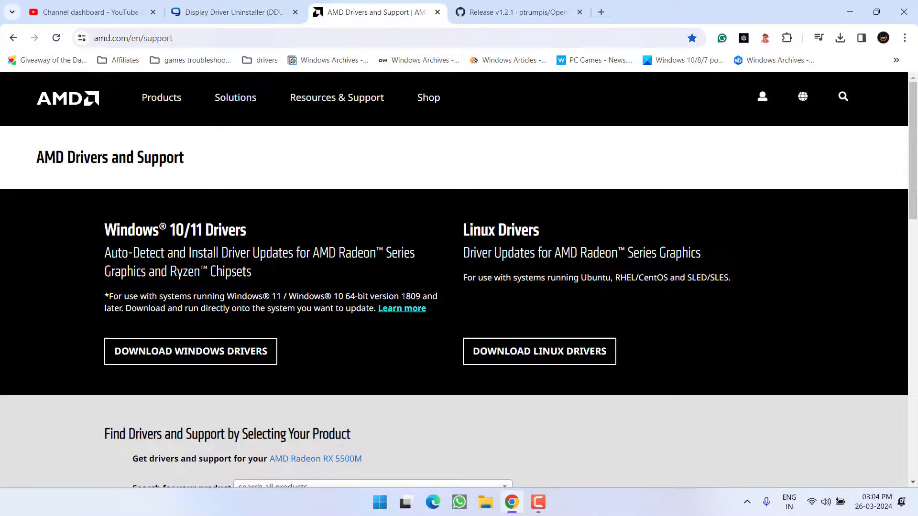
{"action": "scroll", "coordinate": [343, 302], "scroll_direction": "down", "scroll_amount": 2}
{"action": "scroll", "coordinate": [344, 302], "scroll_direction": "down", "scroll_amount": 1}
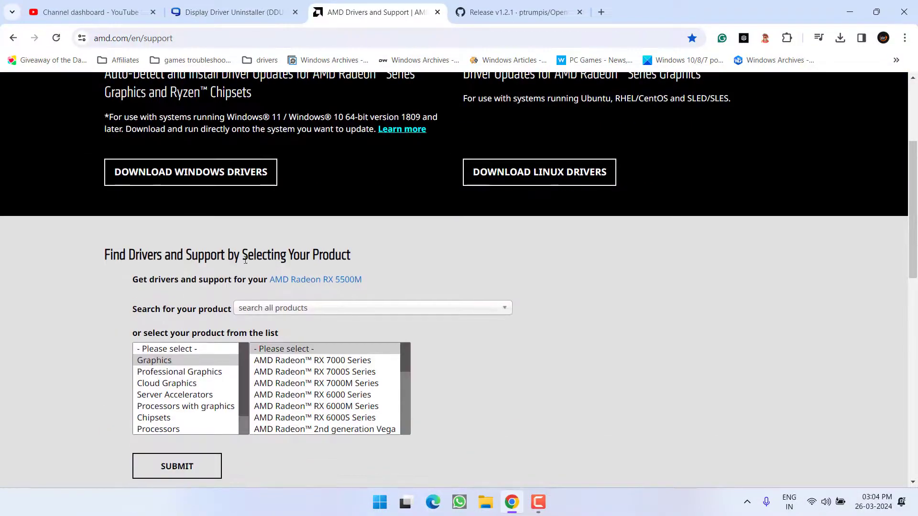
{"action": "left_click", "coordinate": [304, 311]}
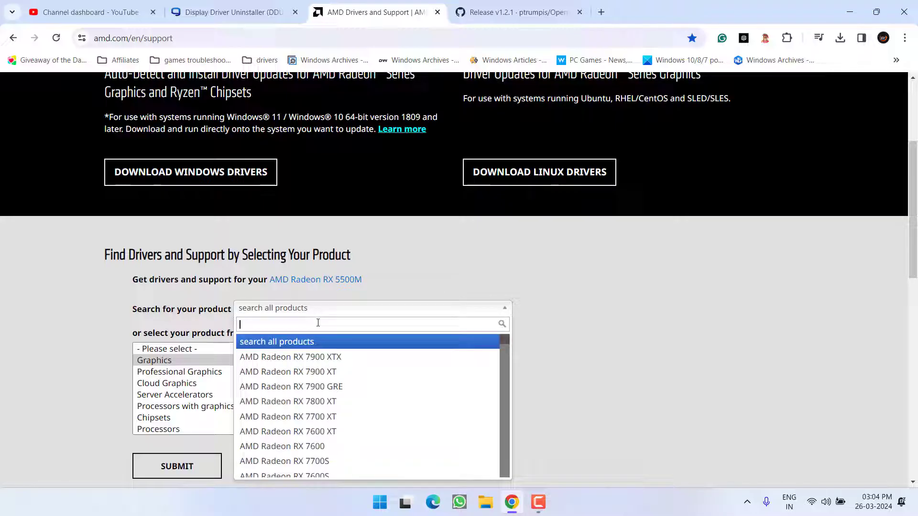
{"action": "type", "text": "amd "}
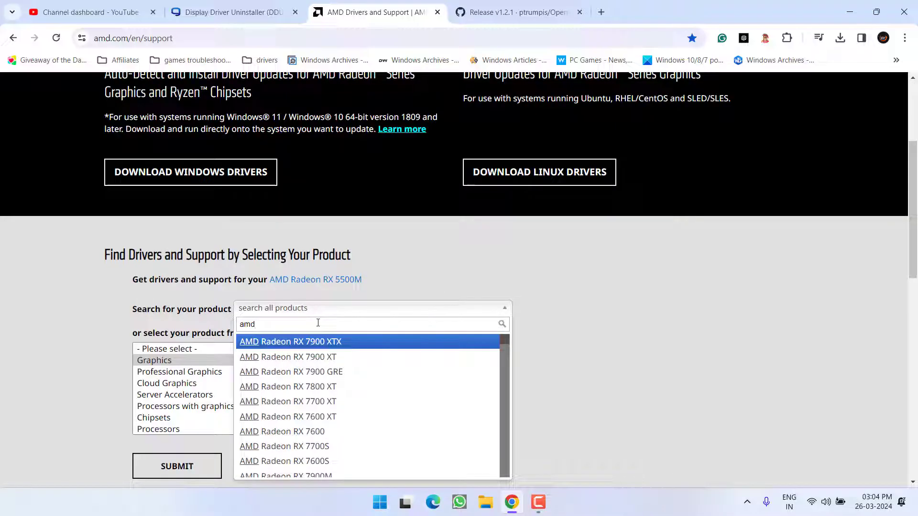
{"action": "type", "text": "radeon rx"}
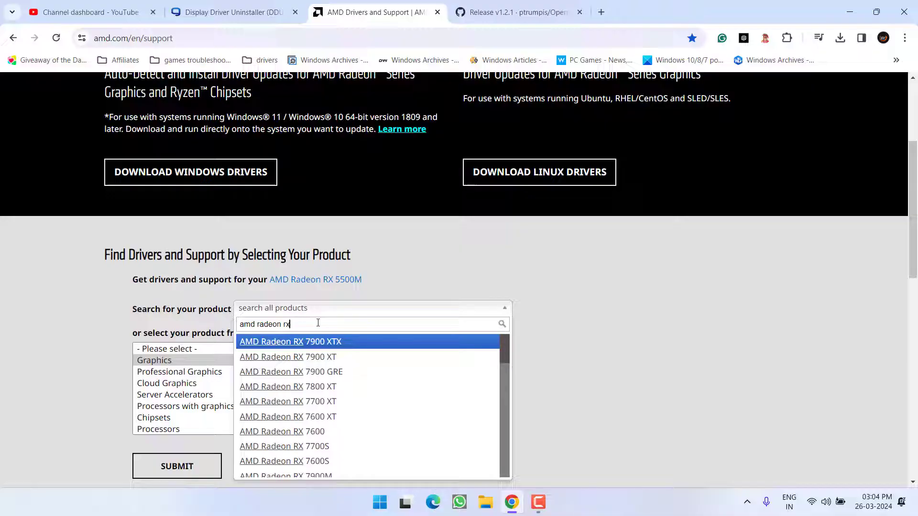
{"action": "type", "text": " 5500m"}
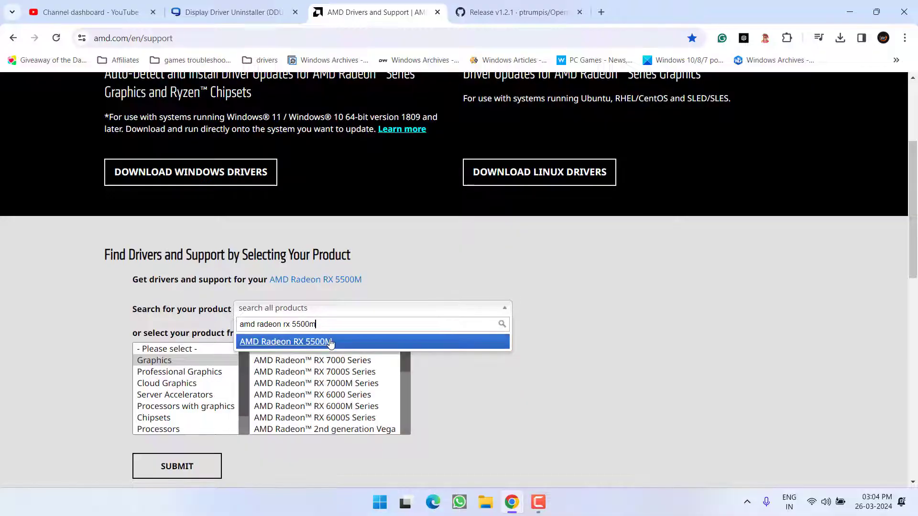
{"action": "key", "text": "Return"}
{"action": "left_click", "coordinate": [180, 465]}
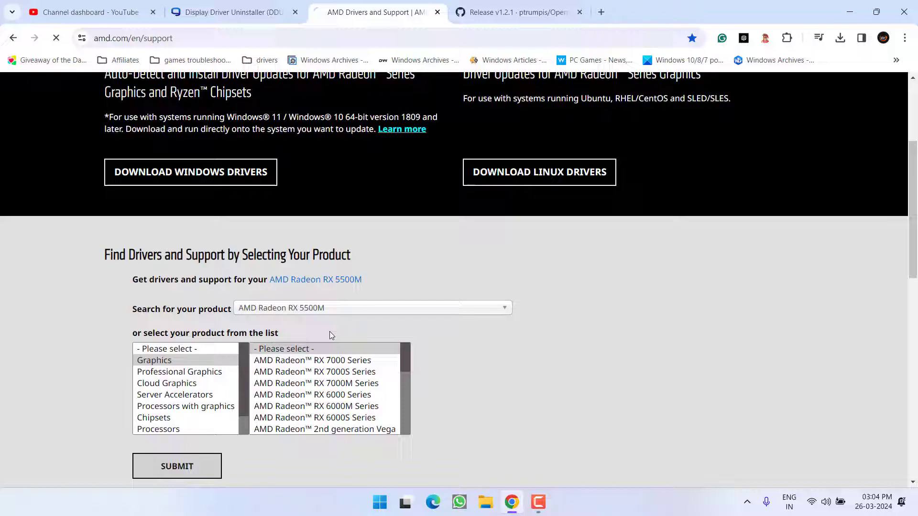
{"action": "scroll", "coordinate": [313, 222], "scroll_direction": "down", "scroll_amount": 2}
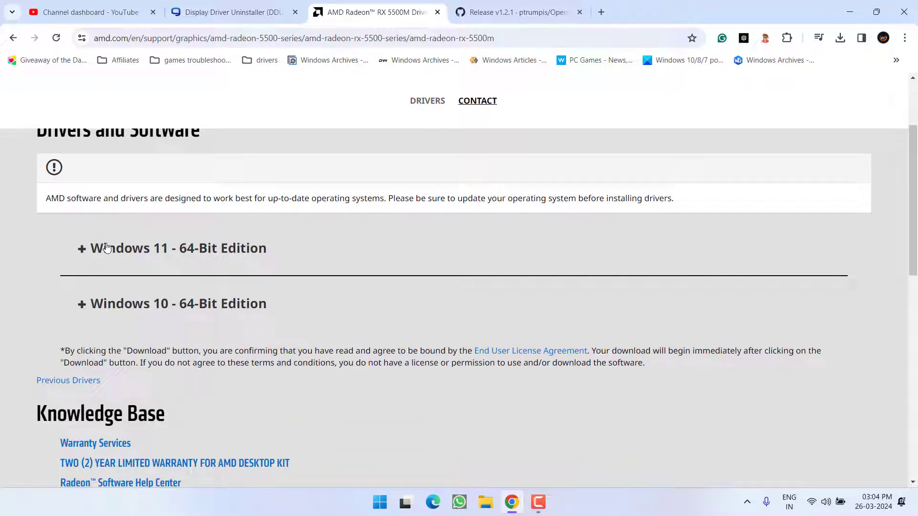
Step: Download the Windows 11 64-bit Auto-Detect and Install tool to the Desktop and check downloads
{"action": "left_click", "coordinate": [83, 249]}
{"action": "scroll", "coordinate": [461, 255], "scroll_direction": "down", "scroll_amount": 2}
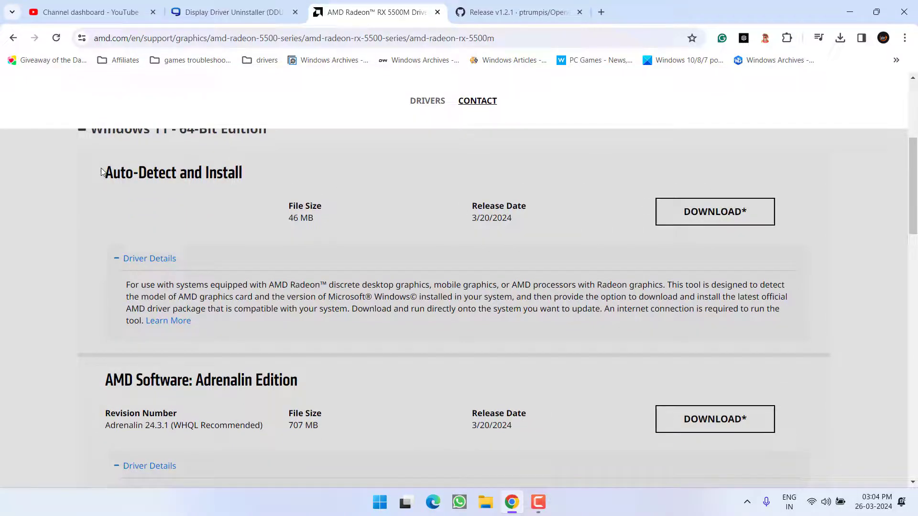
{"action": "left_click_drag", "start_coordinate": [105, 177], "coordinate": [264, 177]}
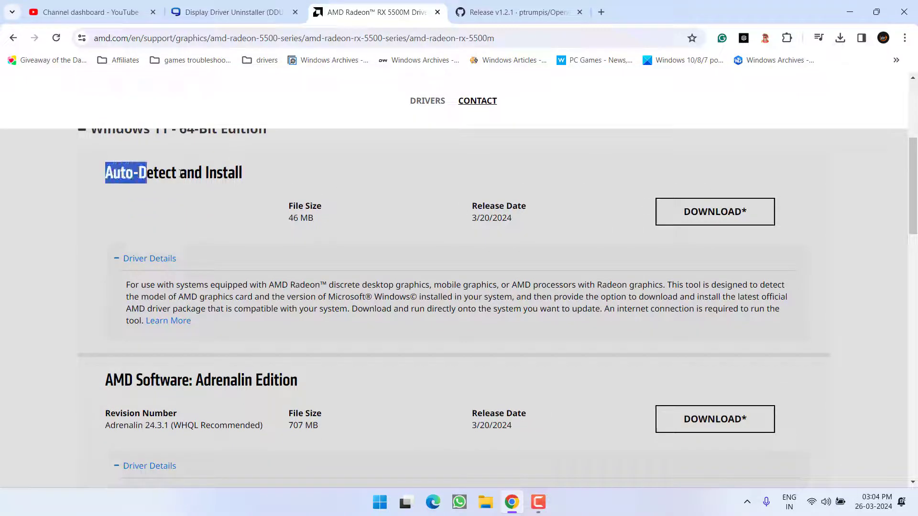
{"action": "left_click", "coordinate": [263, 174]}
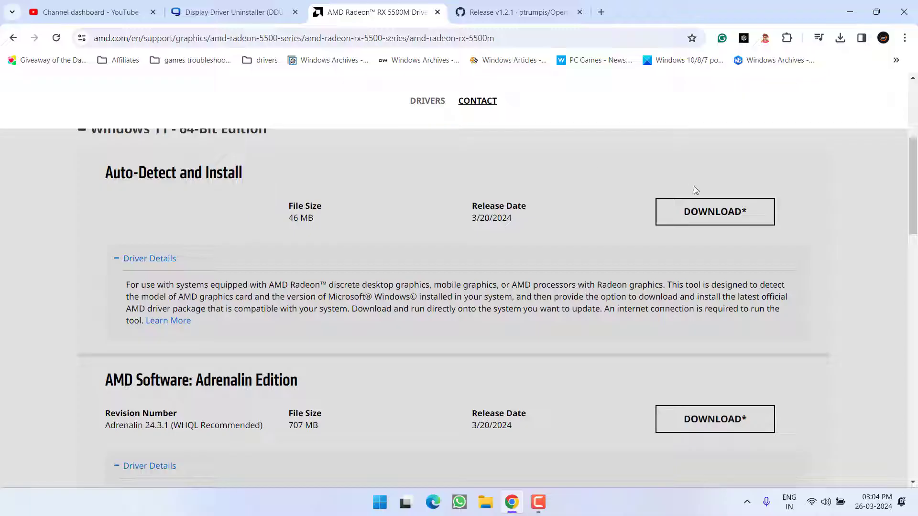
{"action": "left_click", "coordinate": [705, 219]}
{"action": "left_click", "coordinate": [73, 116]}
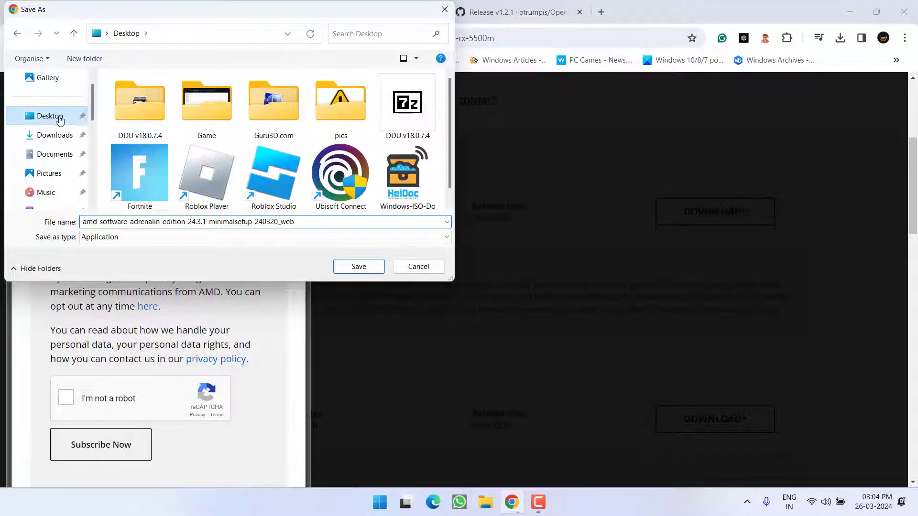
{"action": "left_click", "coordinate": [358, 266]}
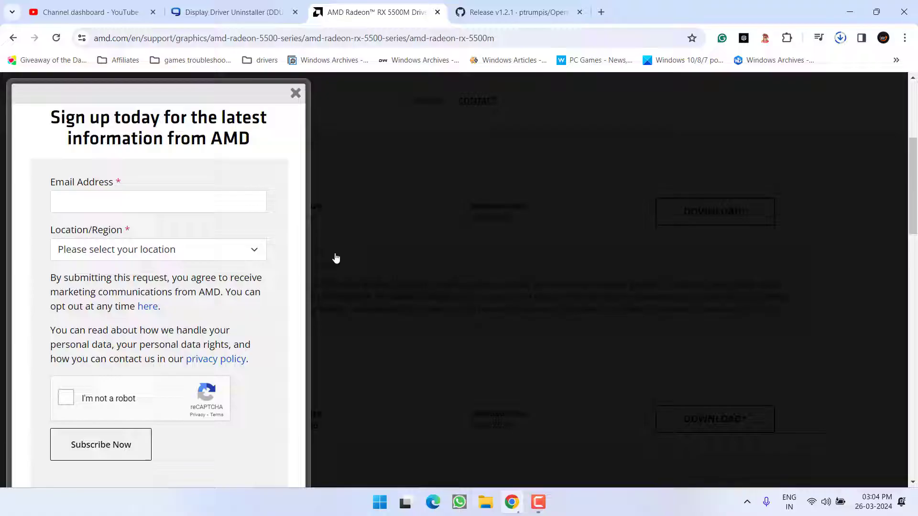
{"action": "left_click", "coordinate": [840, 37]}
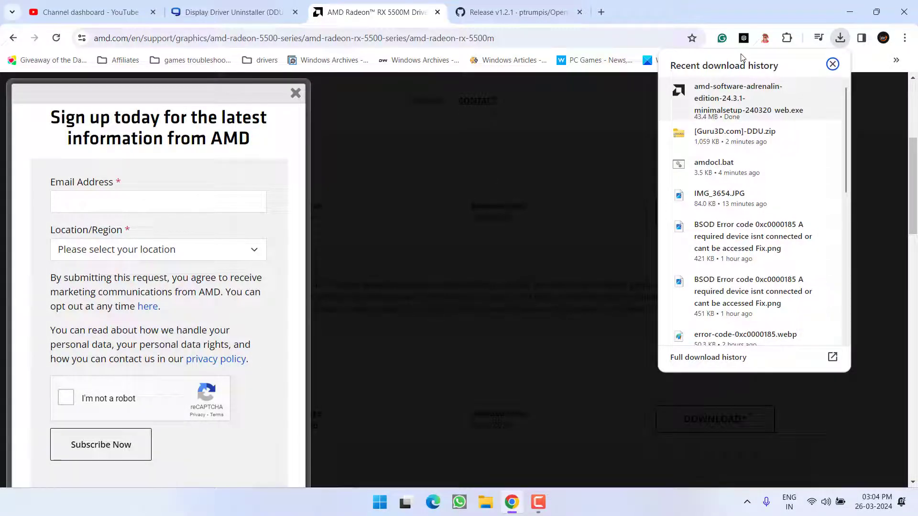
Step: Minimize the browser, run the Adrenalin 24.3.1 minimal setup from the desktop, and approve UAC
{"action": "left_click", "coordinate": [848, 8]}
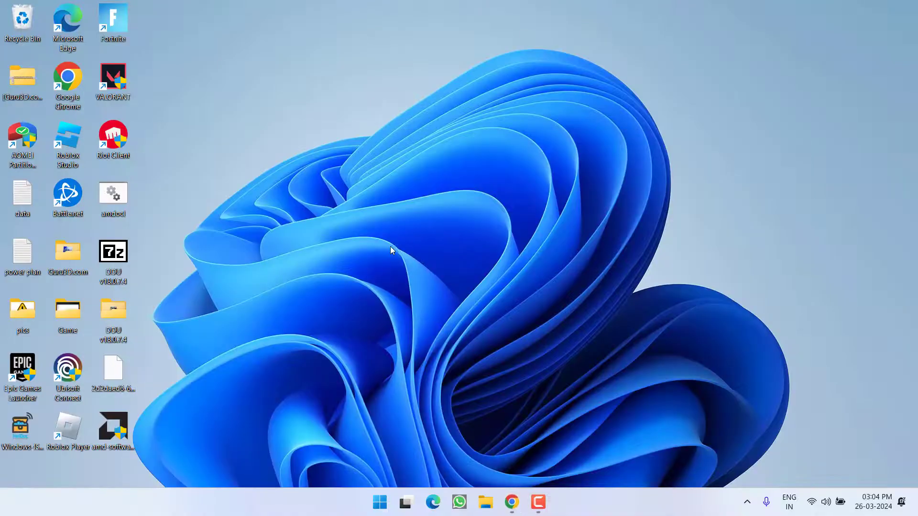
{"action": "double_click", "coordinate": [115, 427]}
{"action": "left_click", "coordinate": [372, 352]}
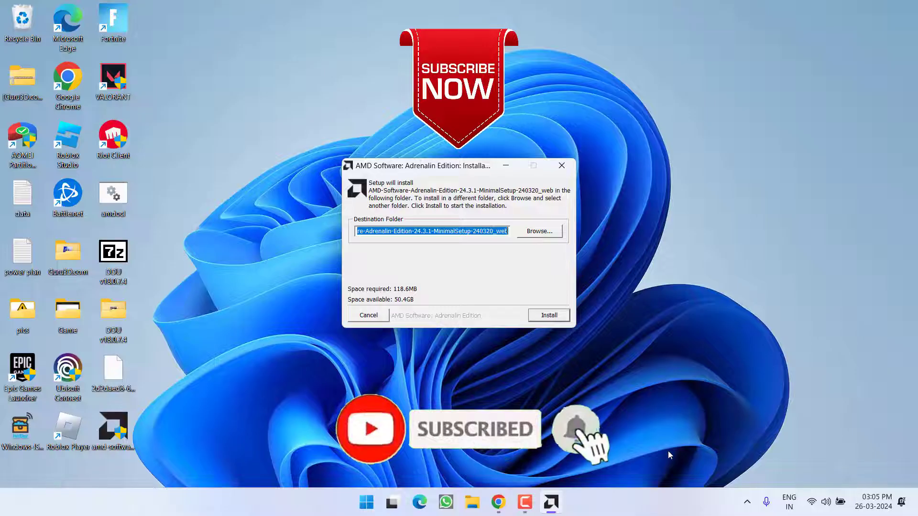
{"action": "key", "text": "F10"}
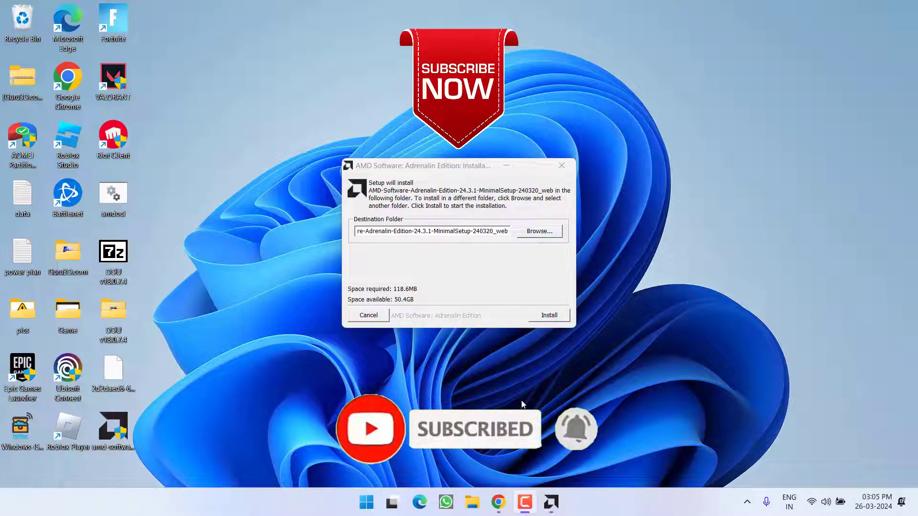